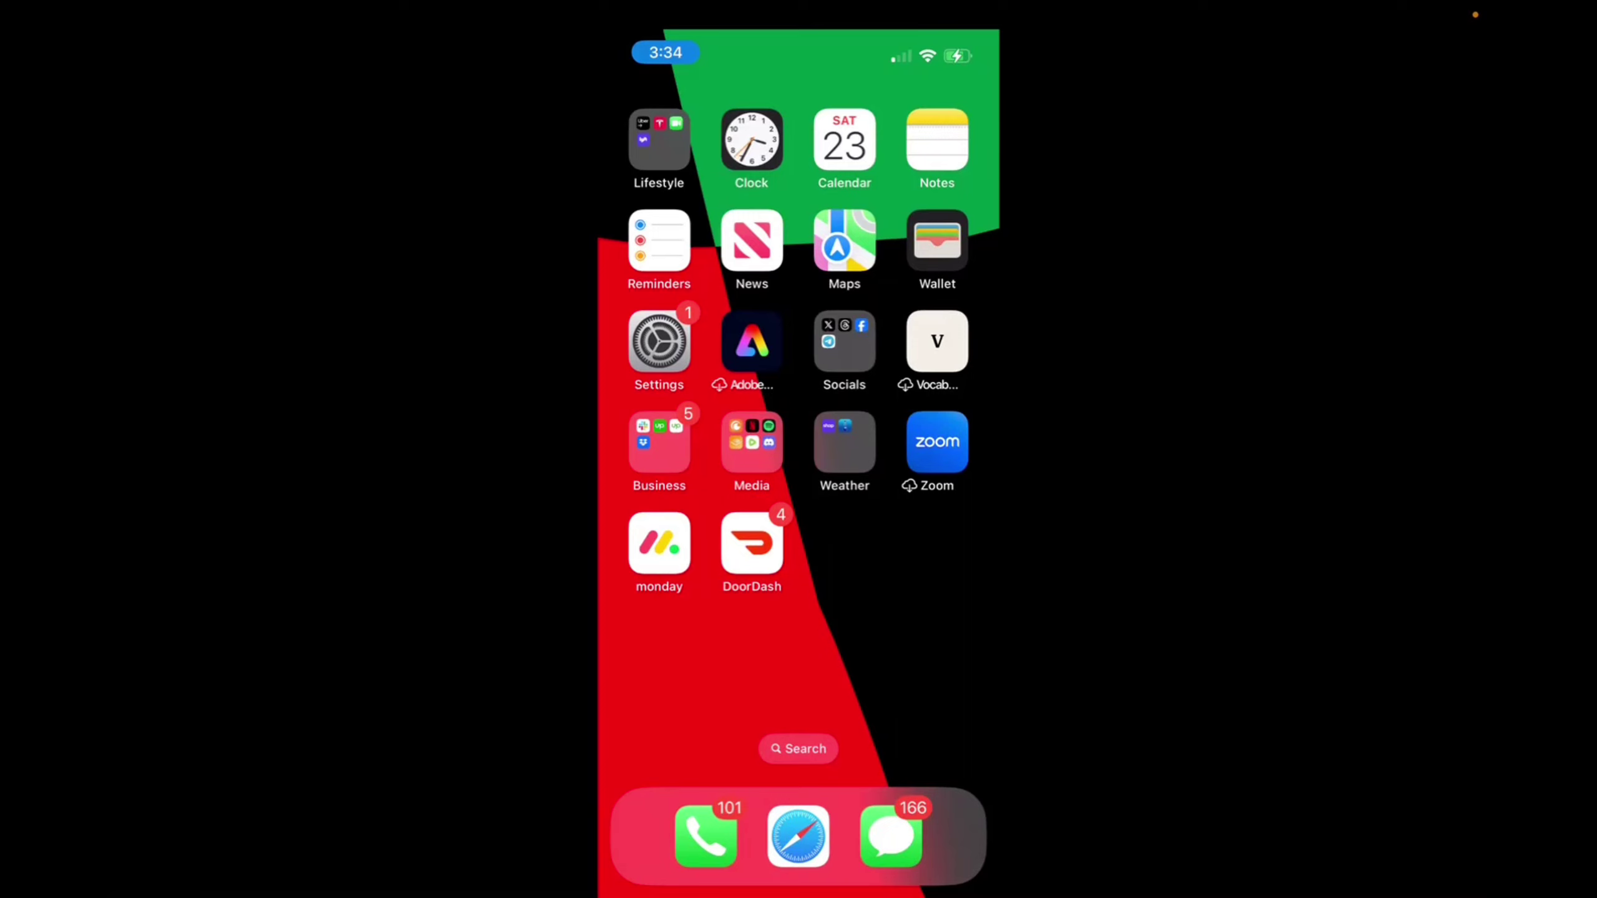
Launch the Settings app and go to Display & Brightness from the main list
{"action": "left_click", "coordinate": [659, 341]}
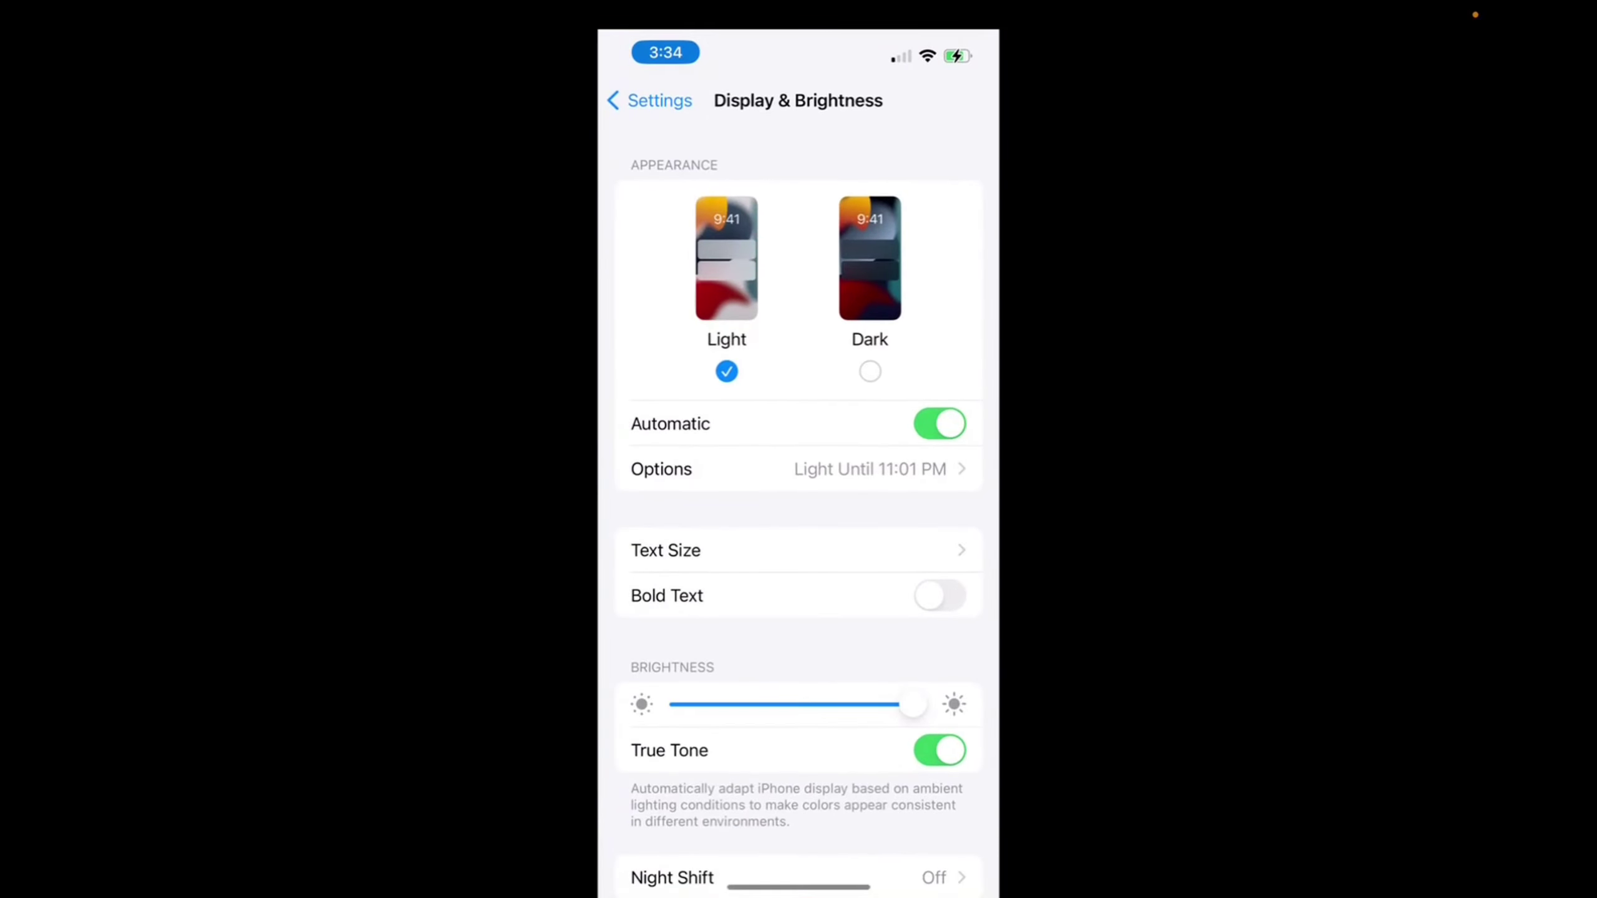
{"action": "left_click", "coordinate": [660, 104]}
{"action": "scroll", "coordinate": [798, 499], "scroll_direction": "up", "scroll_amount": 5}
{"action": "scroll", "coordinate": [799, 500], "scroll_direction": "down", "scroll_amount": 3}
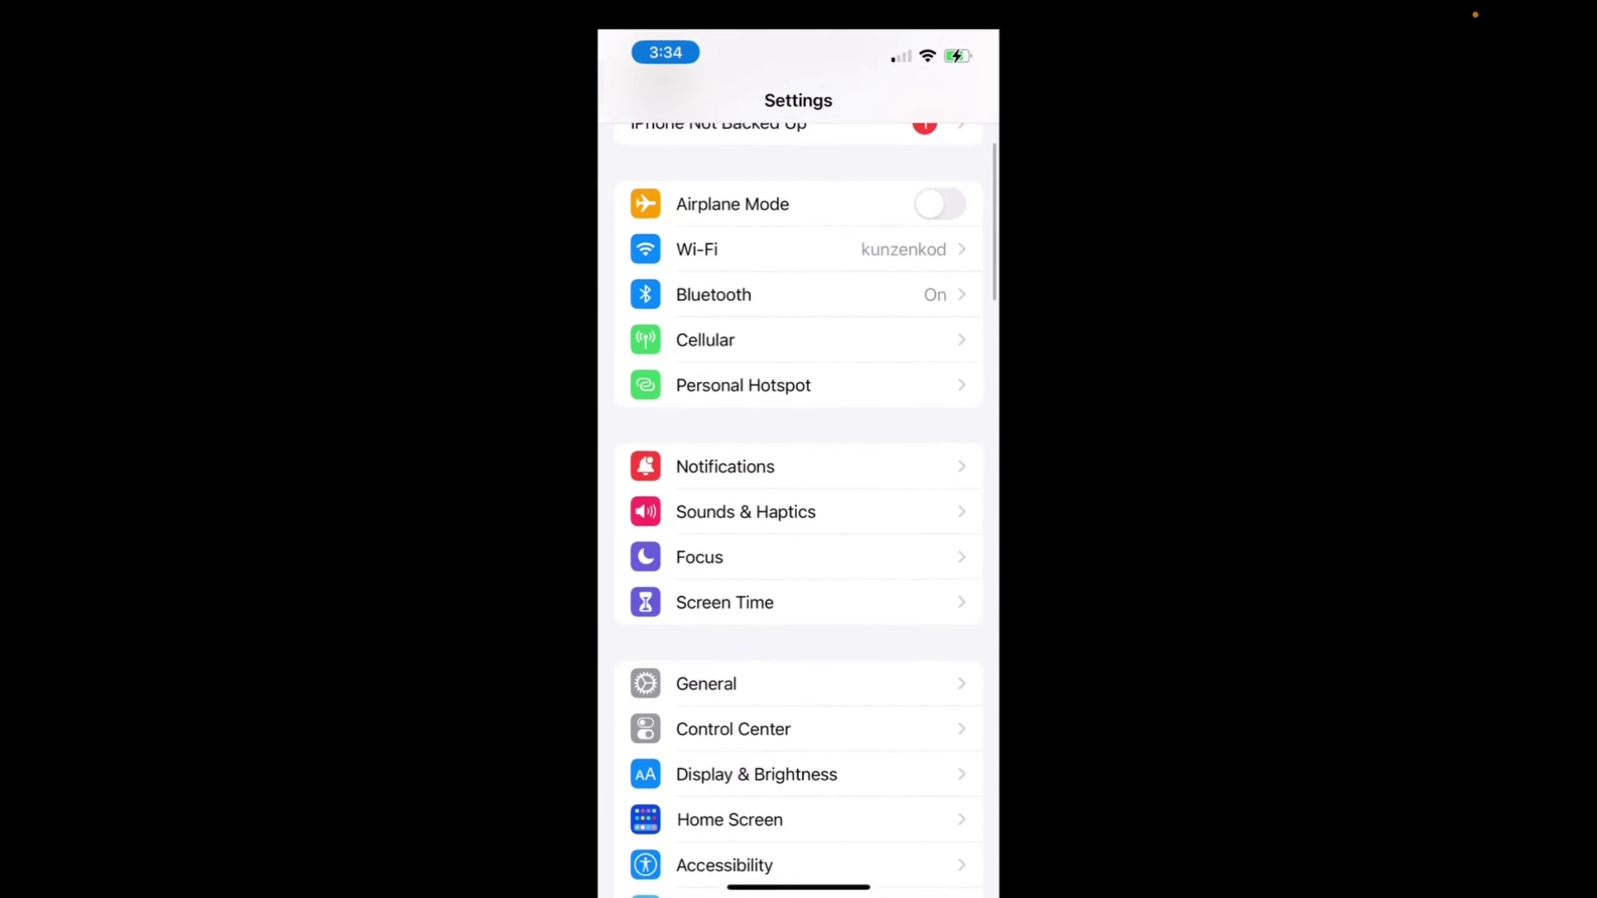
{"action": "scroll", "coordinate": [799, 500], "scroll_direction": "down", "scroll_amount": 2}
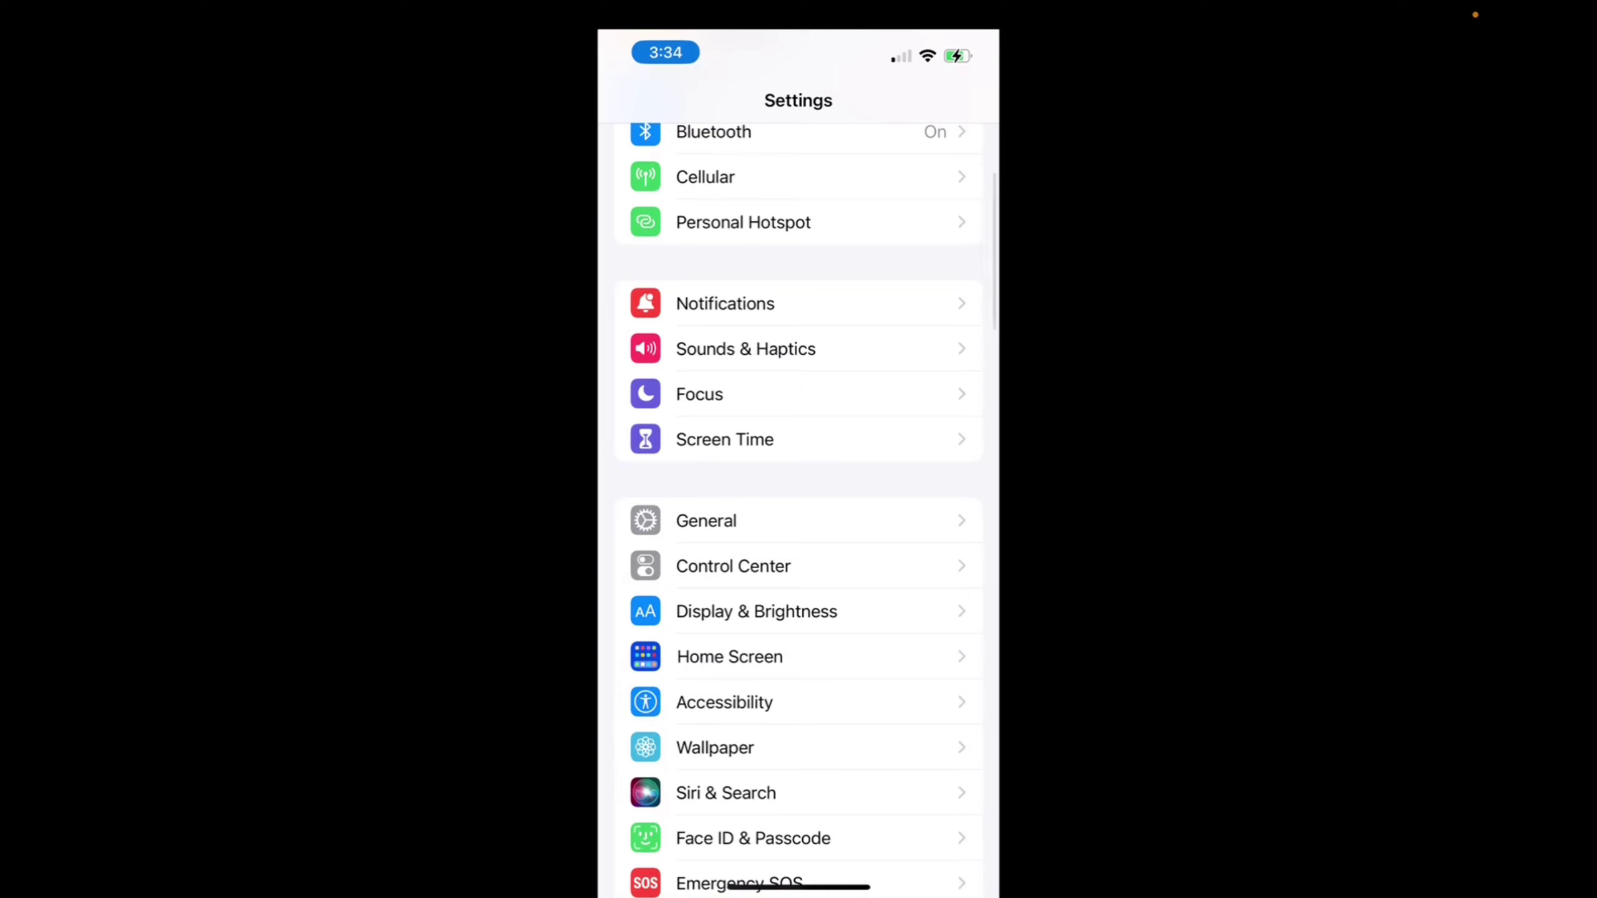
{"action": "left_click", "coordinate": [757, 611]}
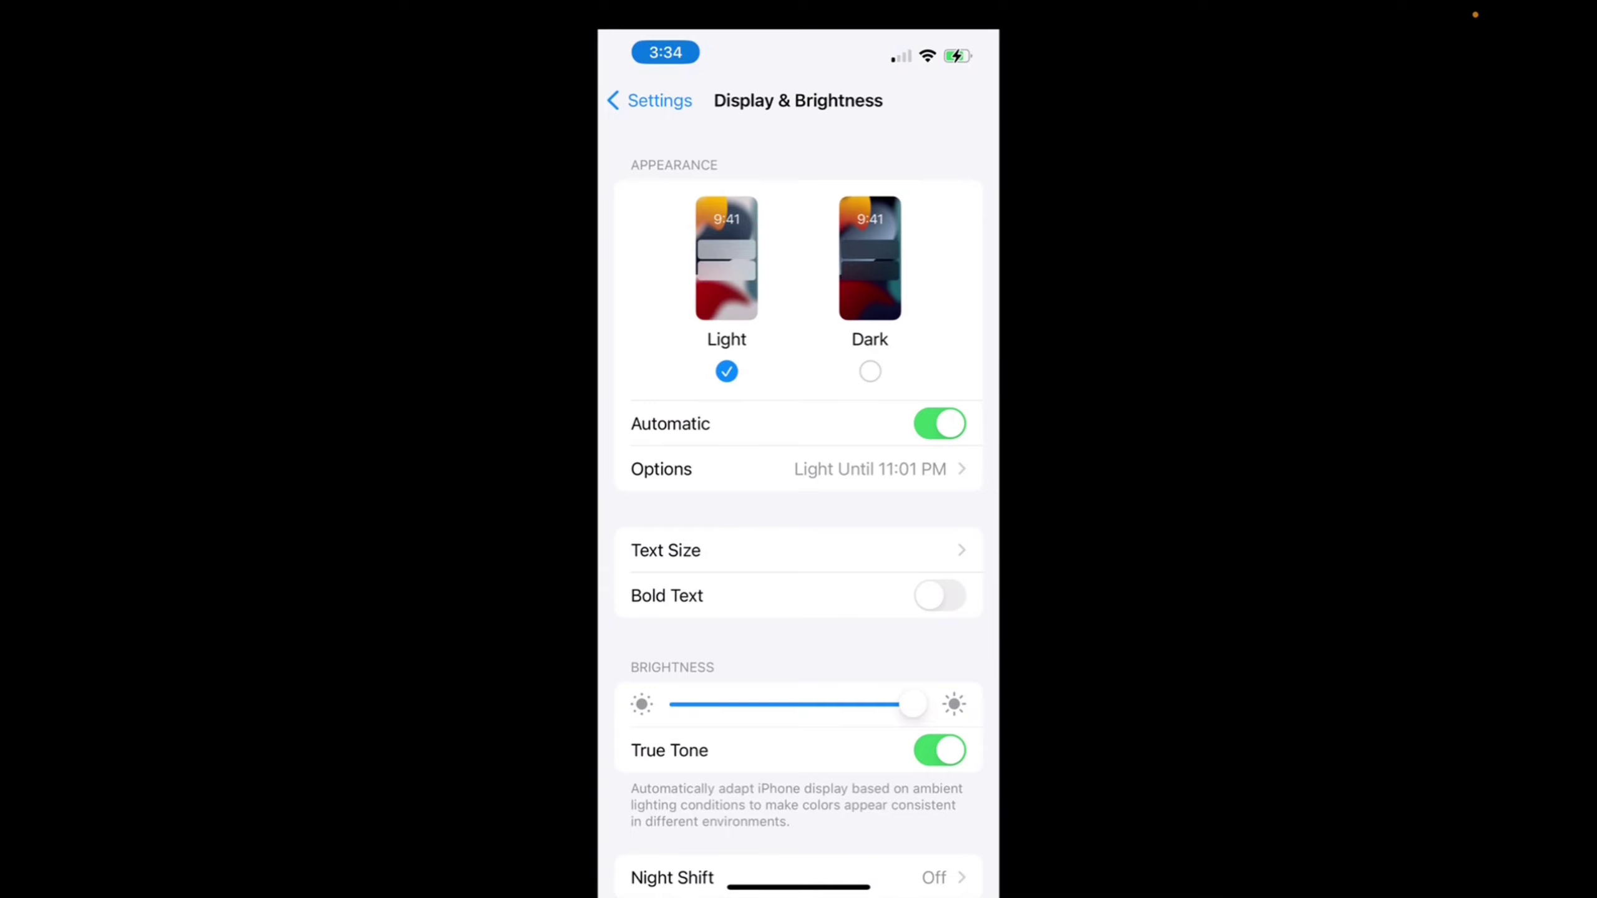
Turn on Bold Text and set the Text Size slider to its maximum
{"action": "left_click", "coordinate": [939, 595]}
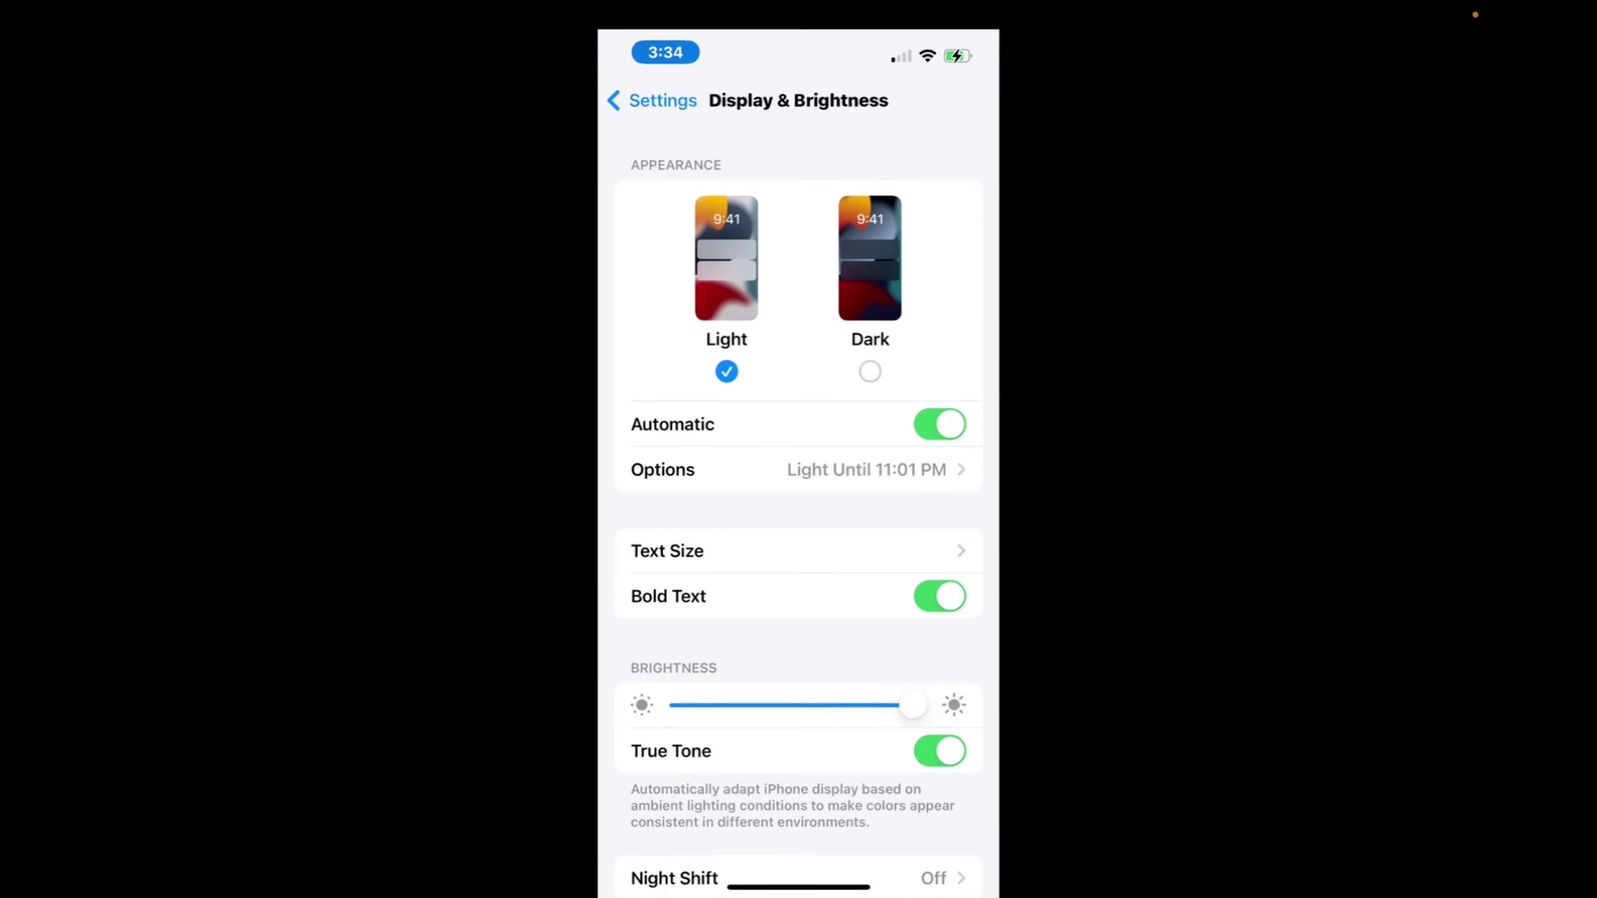
{"action": "left_click", "coordinate": [700, 551]}
{"action": "left_click_drag", "start_coordinate": [796, 806], "coordinate": [939, 805]}
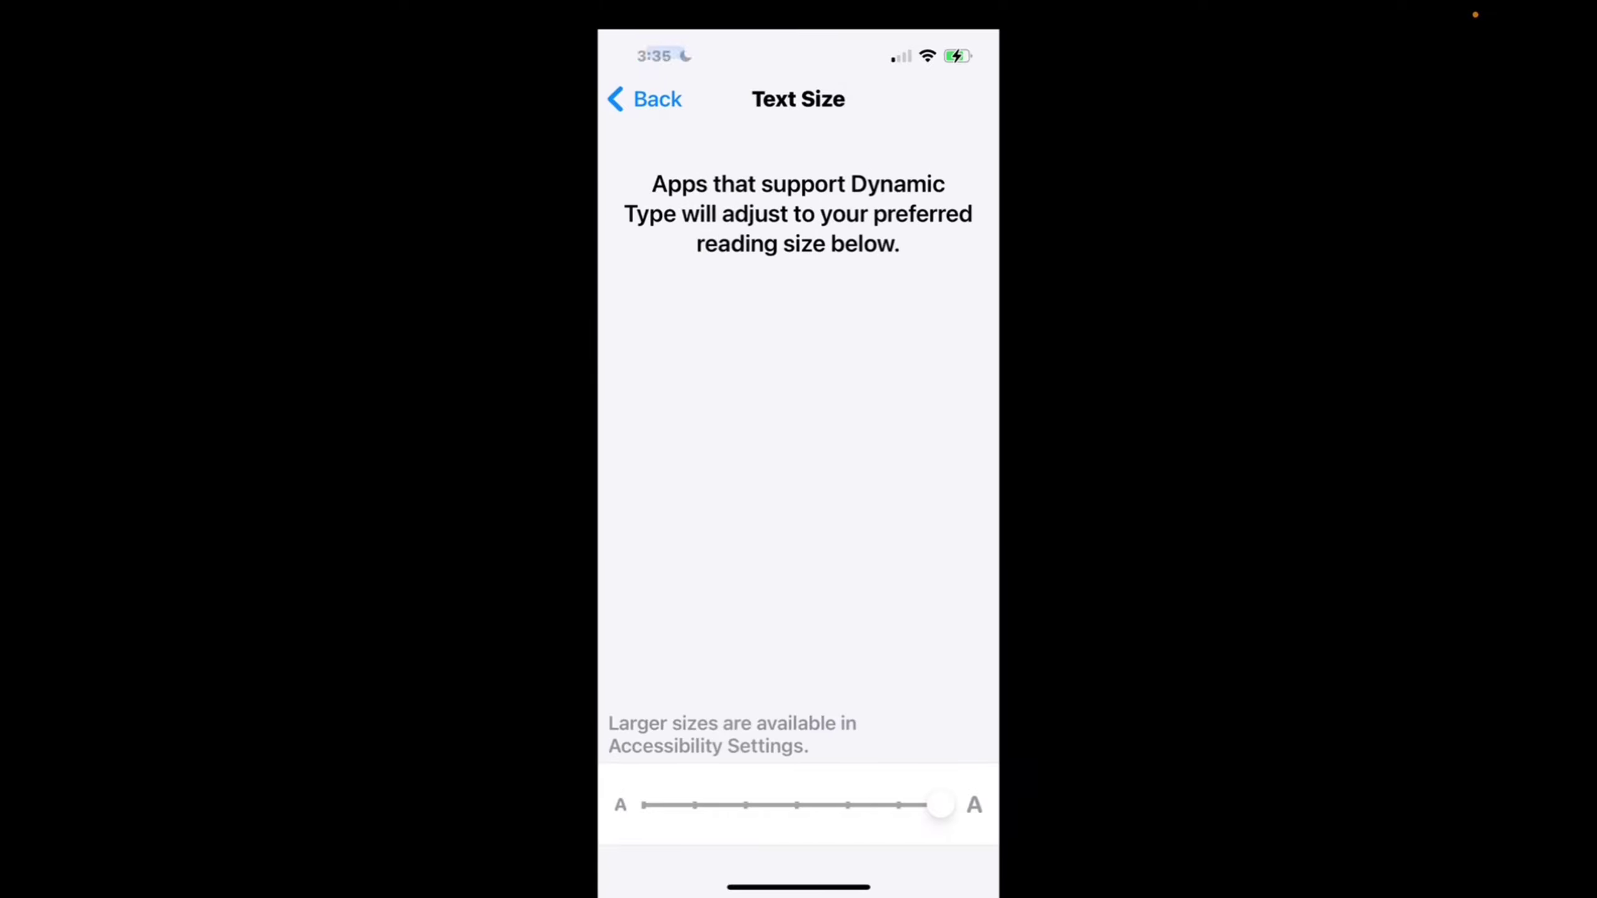
Go back from Text Size to the Display & Brightness page
{"action": "left_click", "coordinate": [645, 100]}
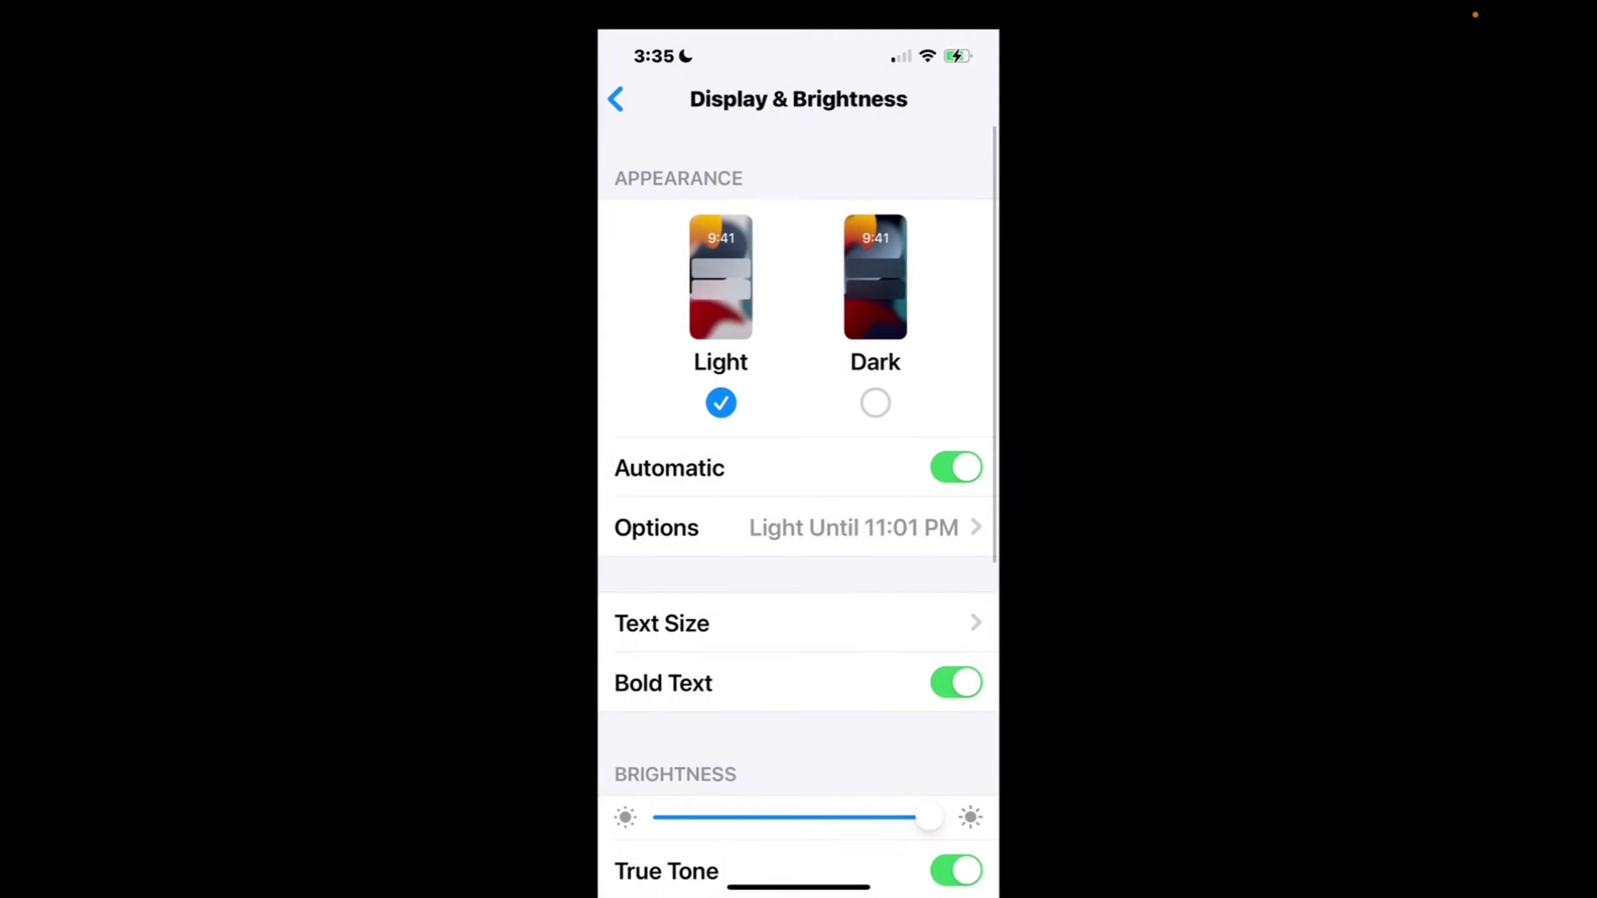
{"action": "scroll", "coordinate": [798, 499], "scroll_direction": "down", "scroll_amount": 5}
{"action": "scroll", "coordinate": [799, 499], "scroll_direction": "down", "scroll_amount": 5}
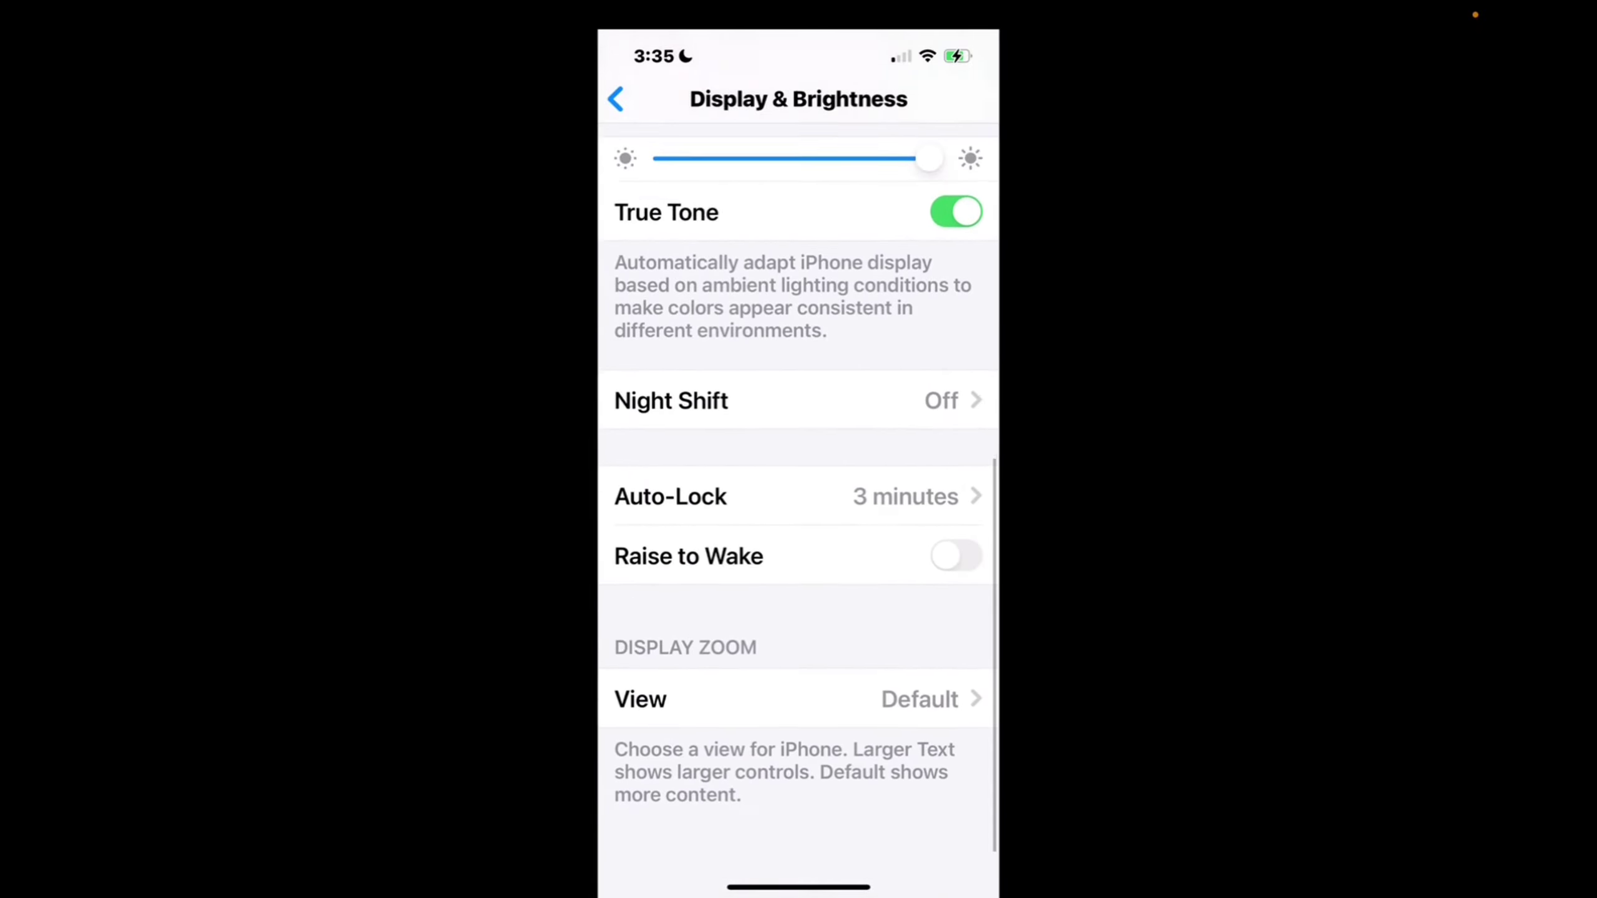
{"action": "scroll", "coordinate": [798, 500], "scroll_direction": "up", "scroll_amount": 5}
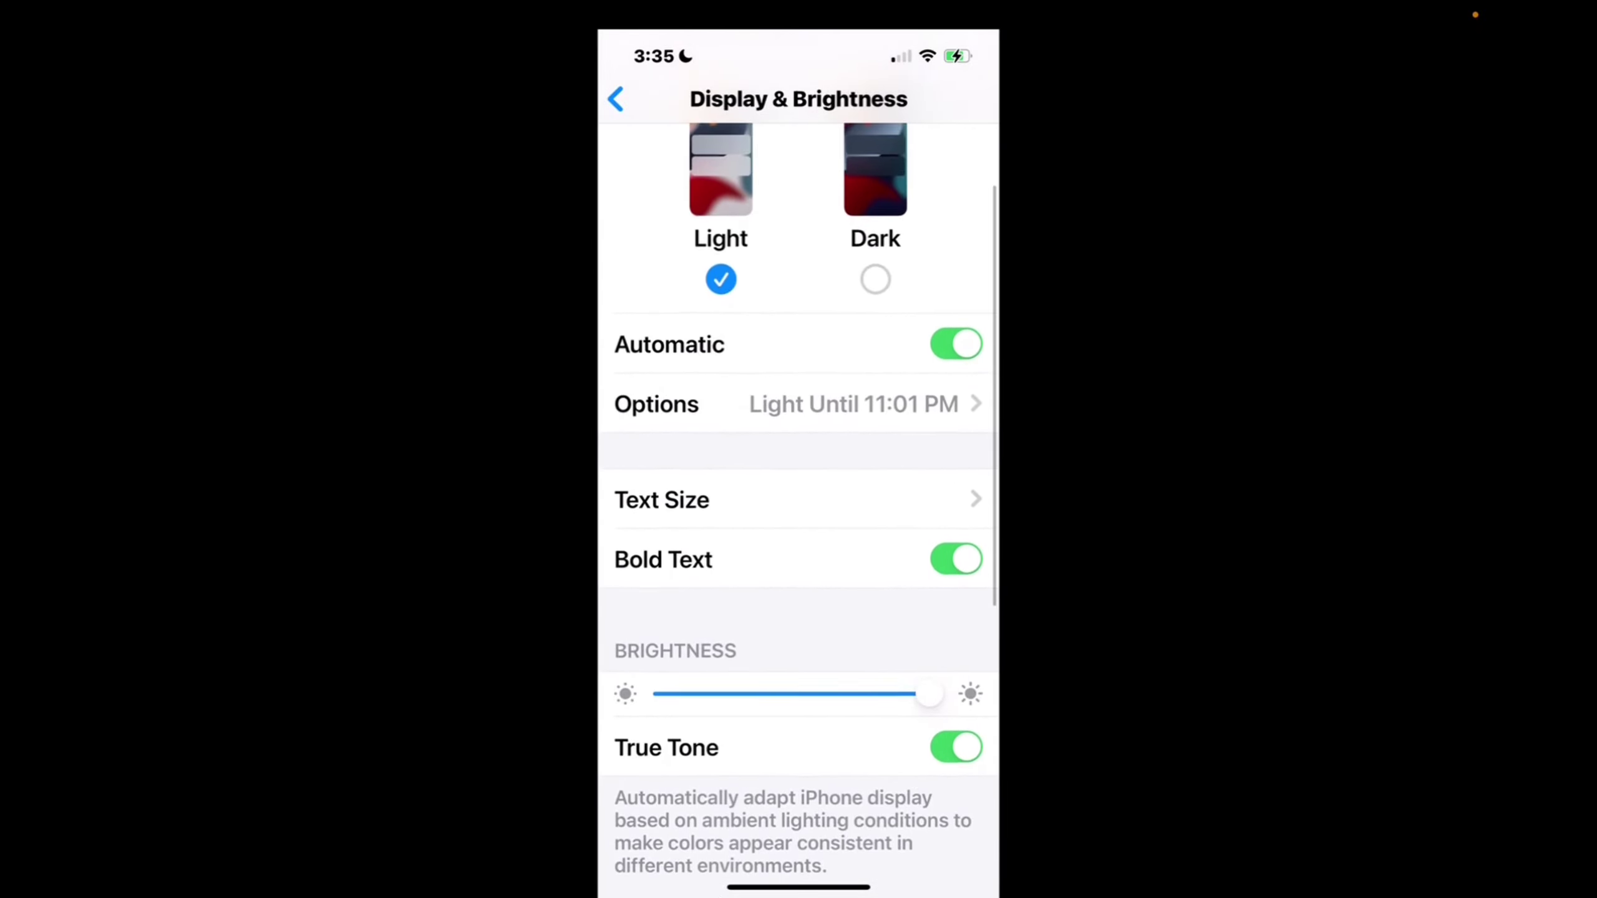